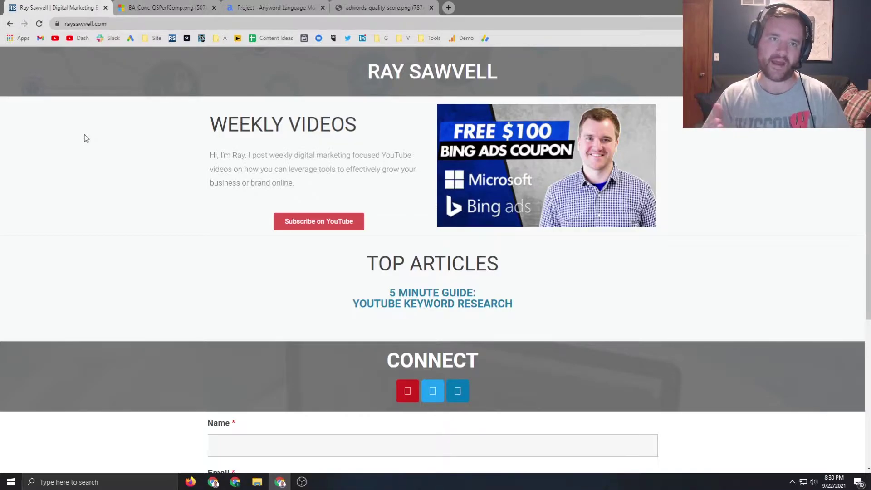
- Bring the Google Quality Score wheel image forward, showing click-through rate, landing page and ad relevance
{"action": "left_click_drag", "start_coordinate": [385, 7], "coordinate": [277, 7]}
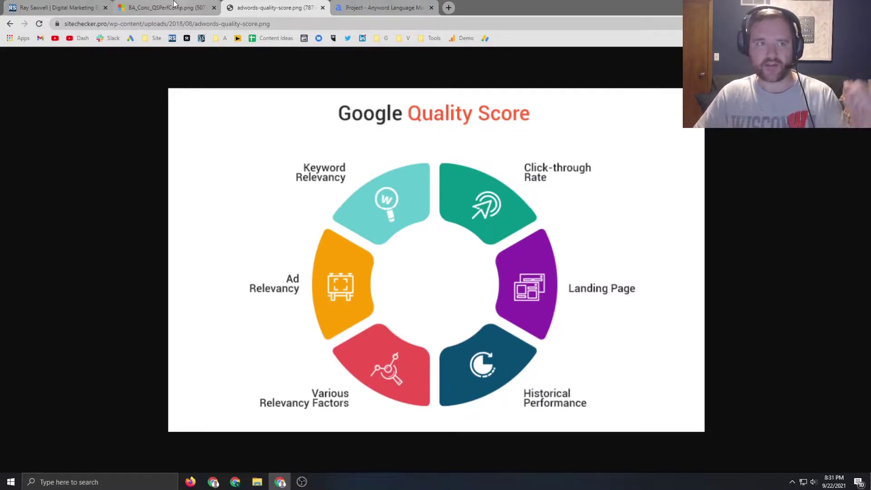
{"action": "left_click", "coordinate": [146, 5]}
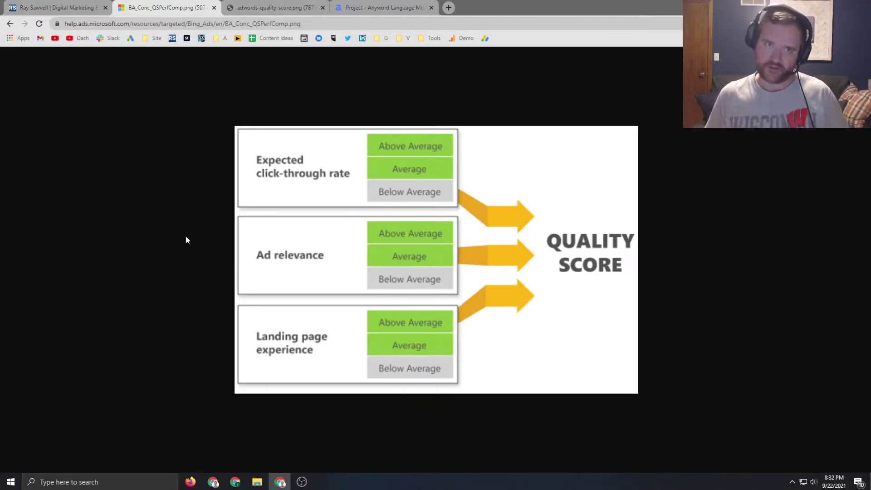
- Return to raysawvell.com, highlight the intro paragraph and WEEKLY VIDEOS heading text, then deselect it
{"action": "left_click", "coordinate": [61, 7]}
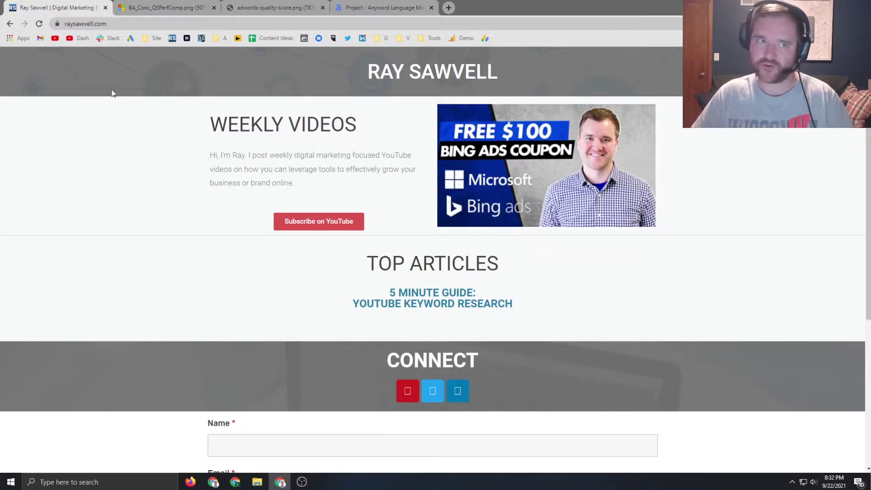
{"action": "left_click_drag", "start_coordinate": [233, 153], "coordinate": [321, 169]}
{"action": "left_click_drag", "start_coordinate": [227, 124], "coordinate": [320, 124]}
{"action": "scroll", "coordinate": [210, 198], "scroll_direction": "down", "scroll_amount": 2}
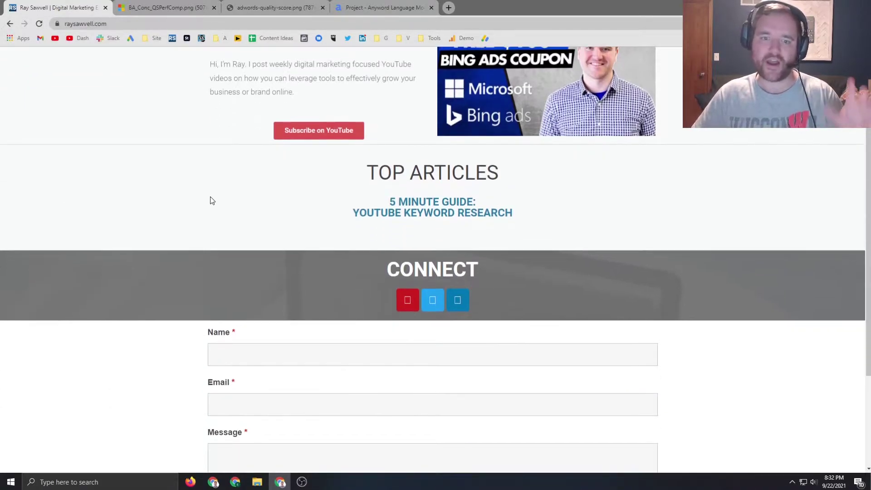
{"action": "scroll", "coordinate": [161, 193], "scroll_direction": "up", "scroll_amount": 2}
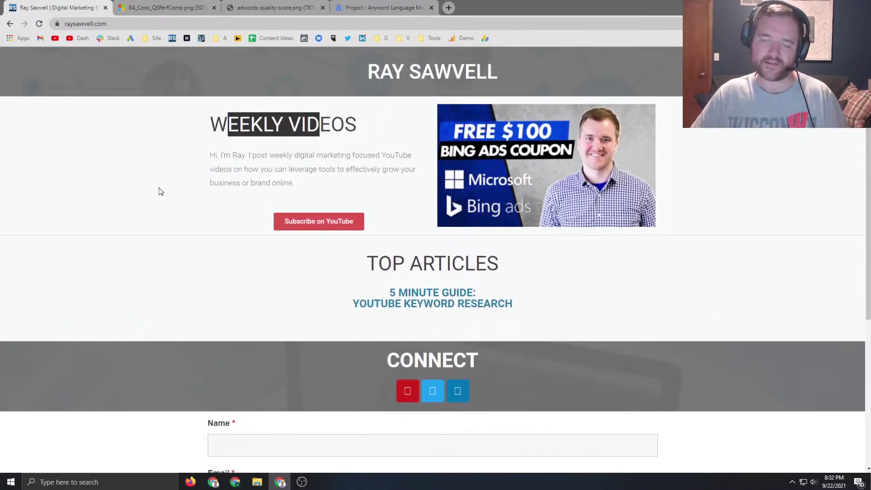
{"action": "left_click", "coordinate": [135, 173]}
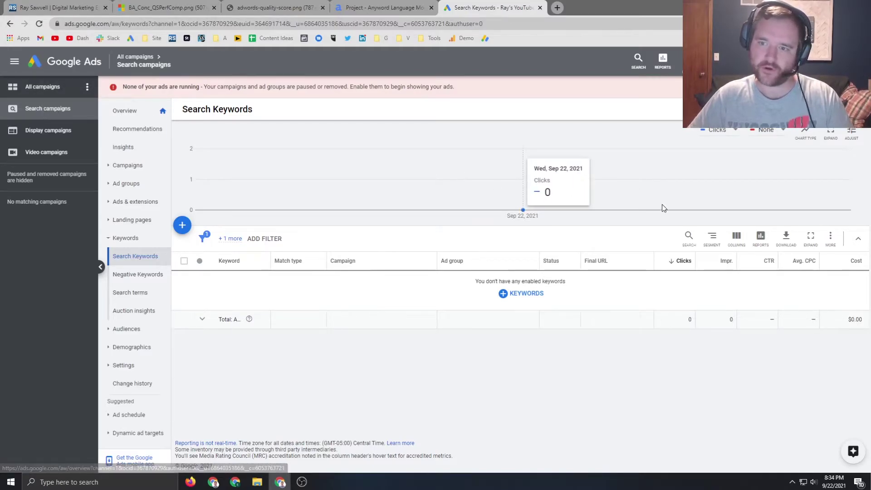
- In the keyword column settings, search 'quality' and 'ad re' to add Quality Score and Ad relevance
{"action": "left_click", "coordinate": [736, 238]}
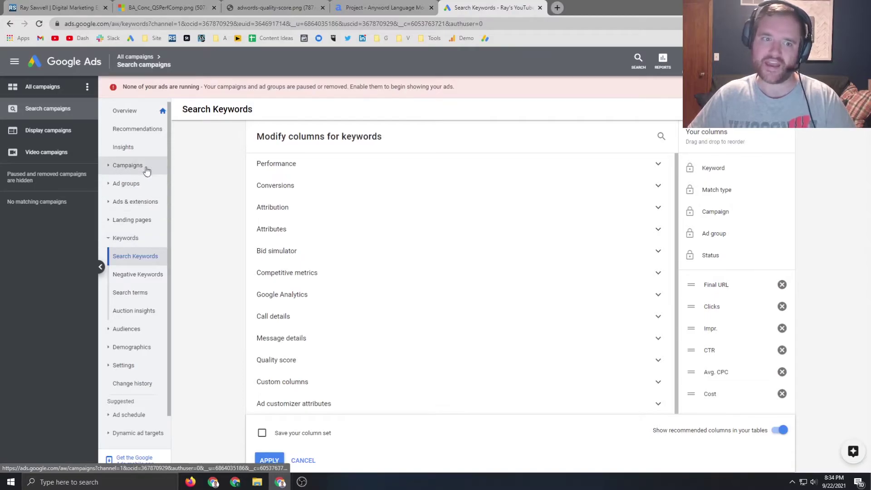
{"action": "left_click", "coordinate": [661, 136]}
{"action": "type", "text": "quality"}
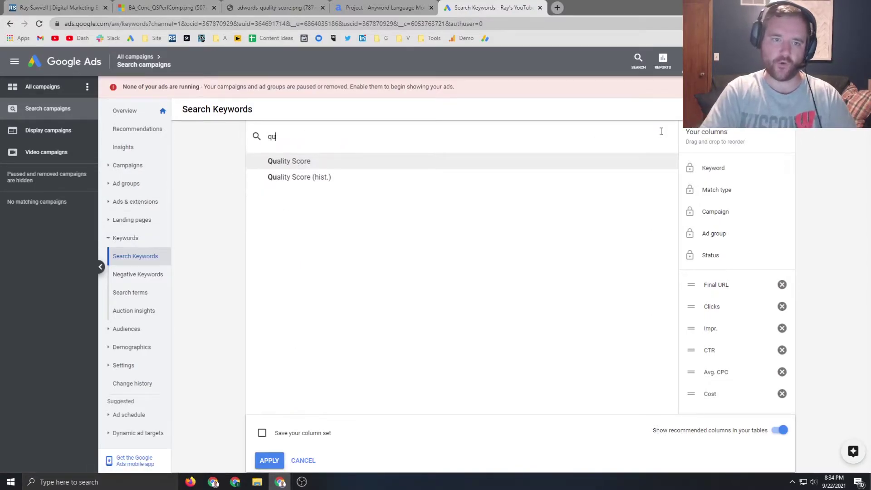
{"action": "left_click", "coordinate": [300, 162]}
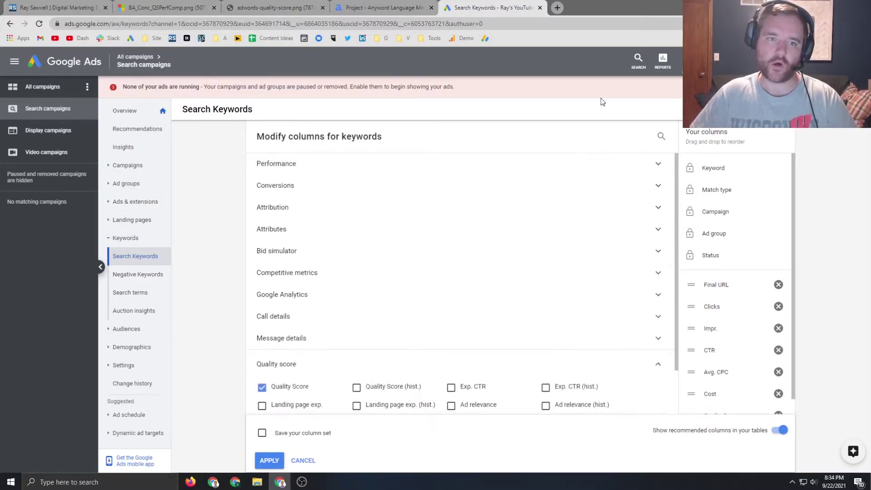
{"action": "left_click", "coordinate": [661, 136]}
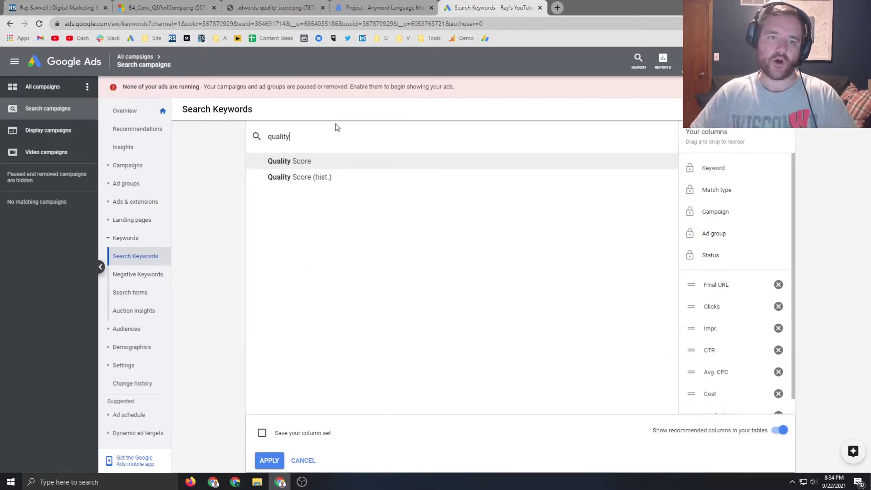
{"action": "key", "text": "ctrl+a"}
{"action": "key", "text": "BackSpace"}
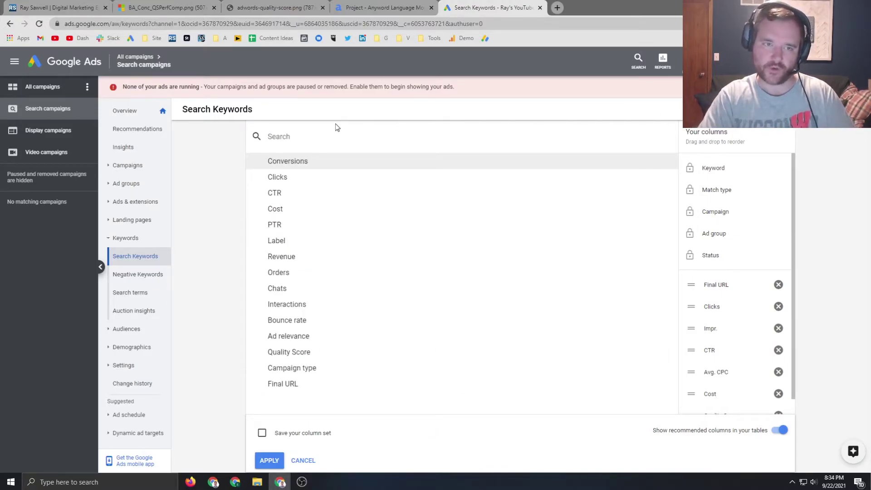
{"action": "type", "text": "ad rel"}
{"action": "left_click", "coordinate": [318, 161]}
- Add Quality Score (hist.), Exp. CTR, Exp. CTR (hist.), and the landing page and ad relevance columns, including historical versions
{"action": "scroll", "coordinate": [365, 226], "scroll_direction": "down", "scroll_amount": 2}
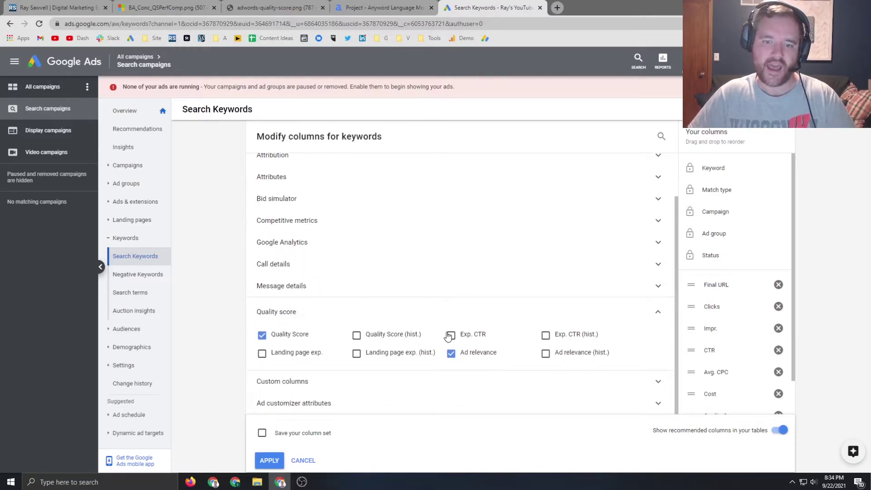
{"action": "left_click", "coordinate": [376, 337]}
{"action": "left_click", "coordinate": [472, 335]}
{"action": "left_click", "coordinate": [566, 335]}
{"action": "left_click", "coordinate": [296, 355]}
{"action": "left_click", "coordinate": [357, 354]}
{"action": "left_click", "coordinate": [546, 354]}
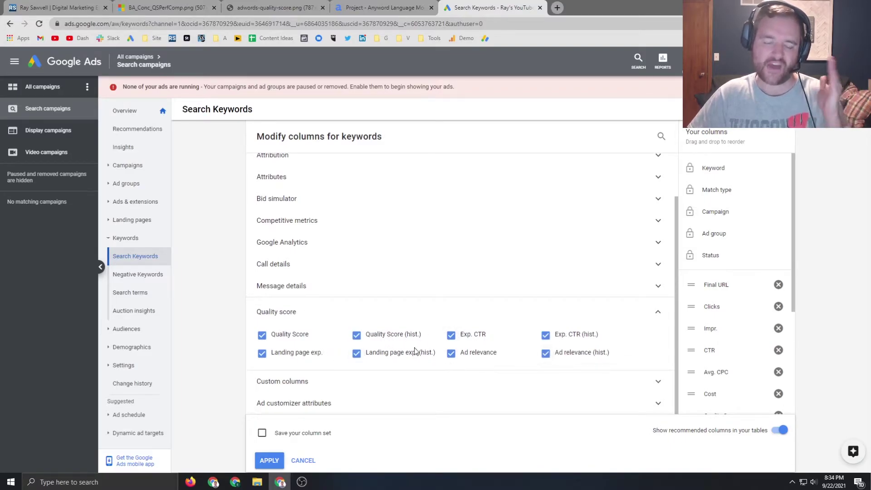
{"action": "left_click", "coordinate": [270, 460]}
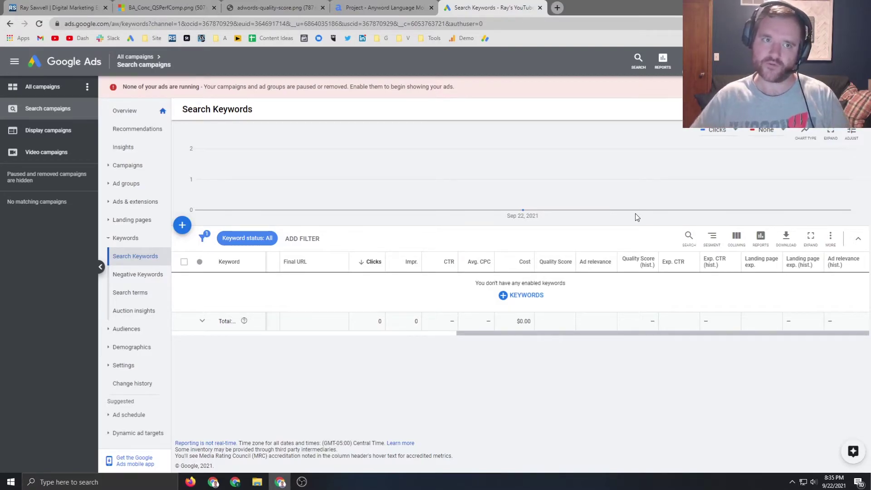
- Jump to the second browser tab with Ctrl+2
{"action": "key", "text": "ctrl+2"}
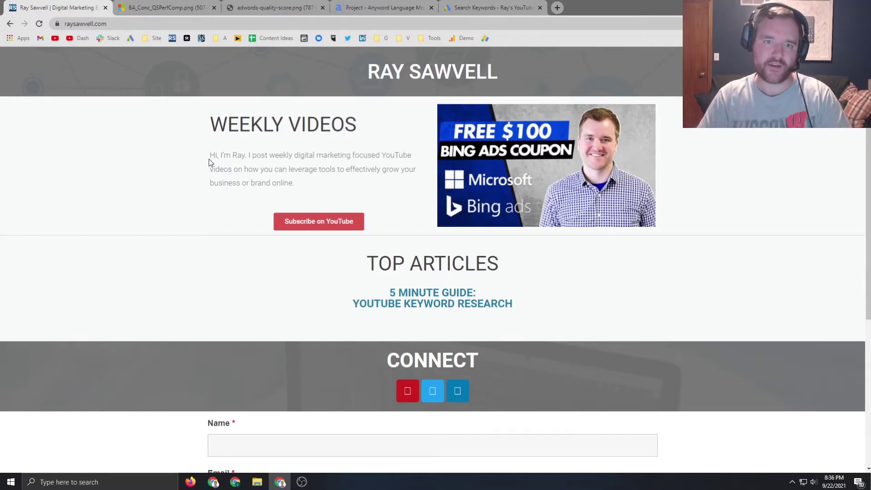
- View the BA_Conc_QSPerfComp.png Quality Score diagram, then bring up the Anyword project's Facebook text variants
{"action": "key", "text": "ctrl+Tab"}
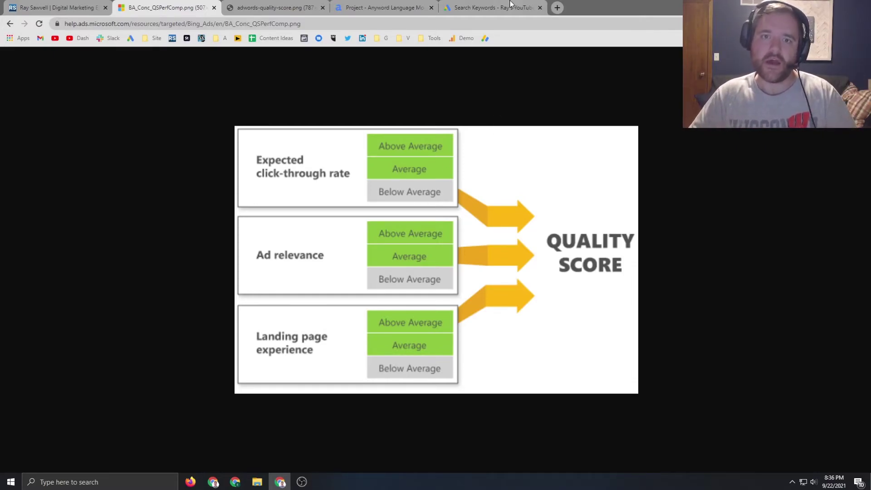
{"action": "left_click", "coordinate": [377, 7]}
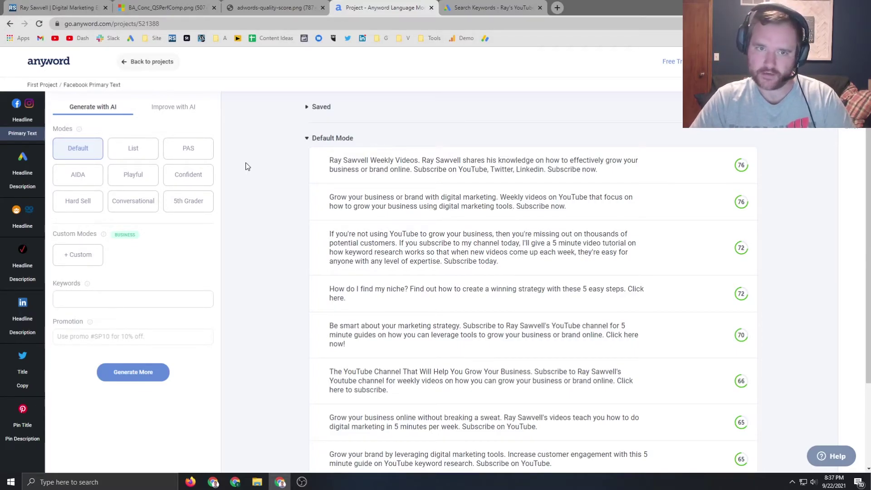
{"action": "mouse_move", "coordinate": [333, 157]}
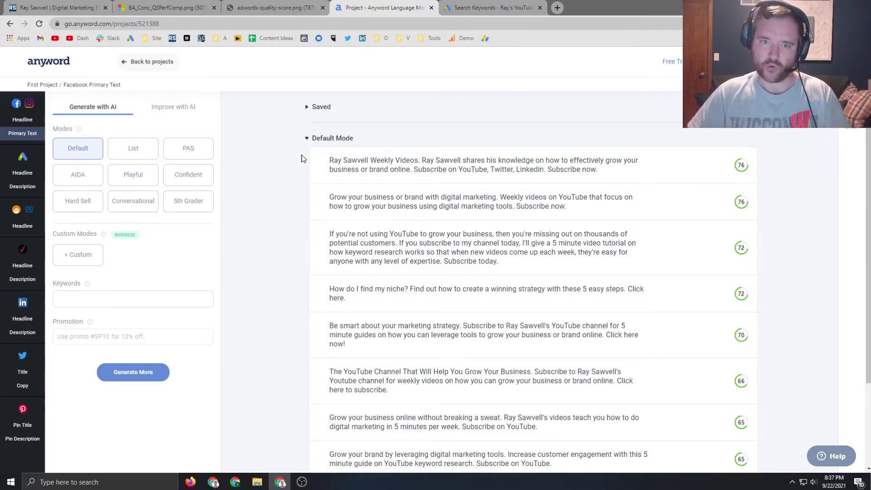
- Find 'digital marketing' on the Anyword page and scroll through the highlighted ad copy variants
{"action": "key", "text": "ctrl+f"}
{"action": "type", "text": "digital marketin"}
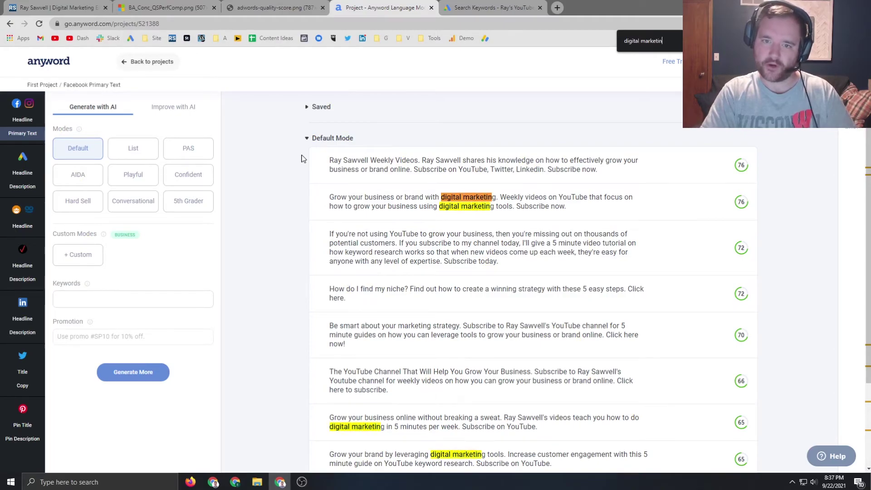
{"action": "type", "text": "g"}
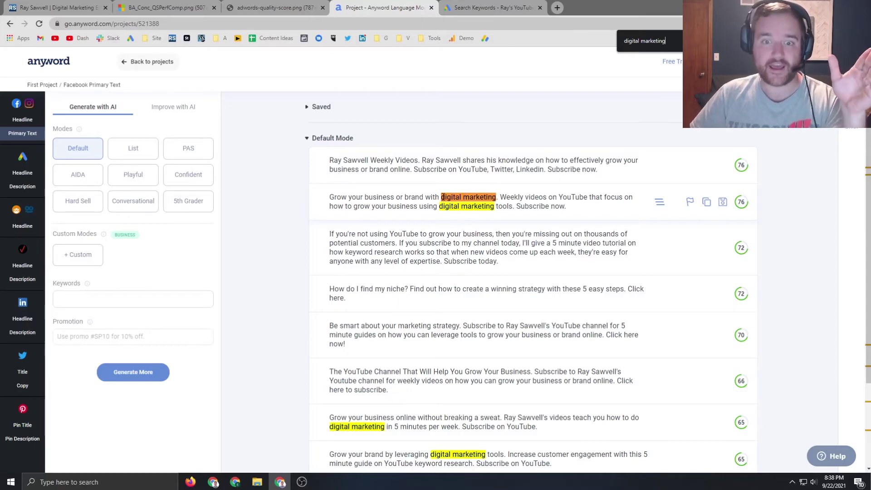
{"action": "scroll", "coordinate": [442, 196], "scroll_direction": "down", "scroll_amount": 1}
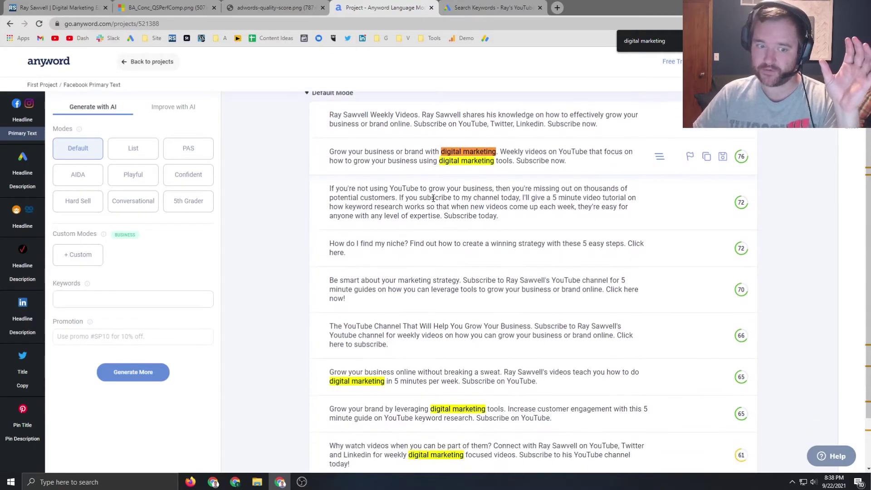
{"action": "scroll", "coordinate": [423, 372], "scroll_direction": "up", "scroll_amount": 1}
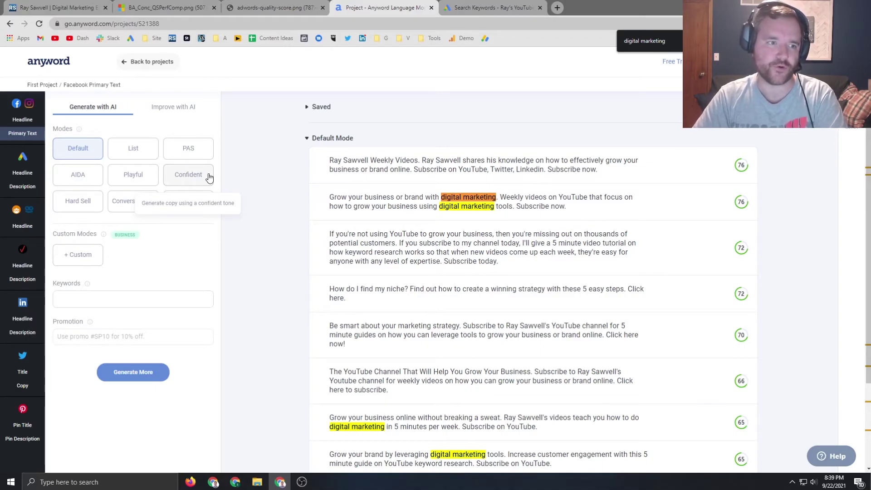
{"action": "scroll", "coordinate": [323, 240], "scroll_direction": "down", "scroll_amount": 2}
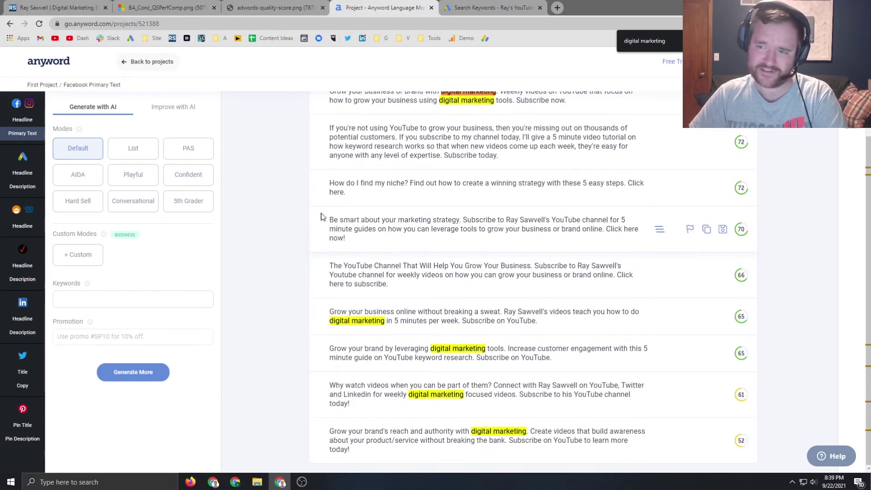
{"action": "scroll", "coordinate": [302, 214], "scroll_direction": "up", "scroll_amount": 2}
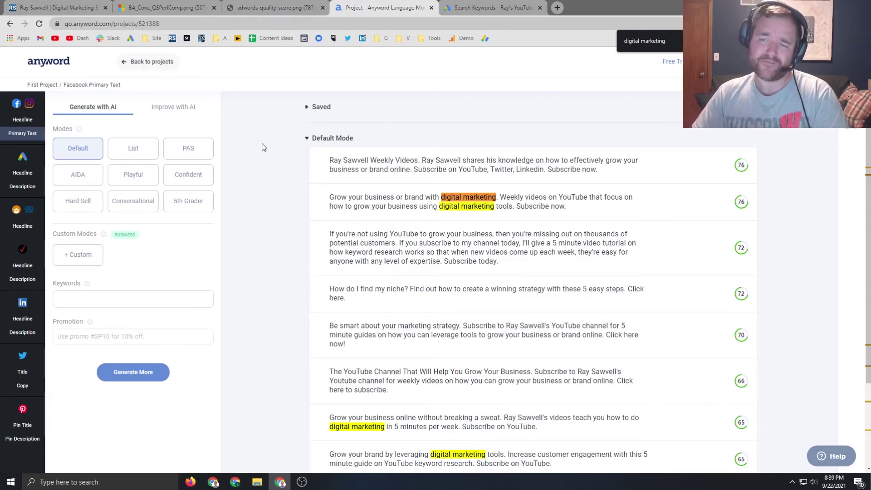
- Switch back to the 'Ray Sawvell | Digital Marketing' tab
{"action": "left_click", "coordinate": [58, 7]}
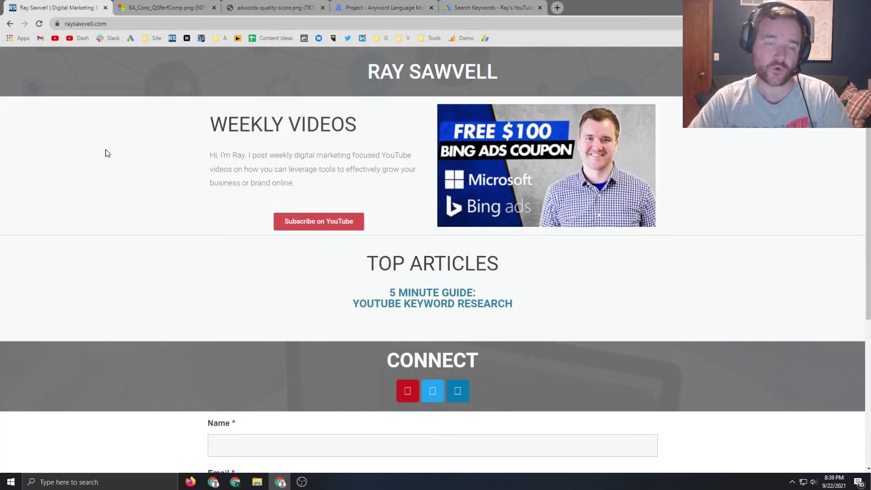